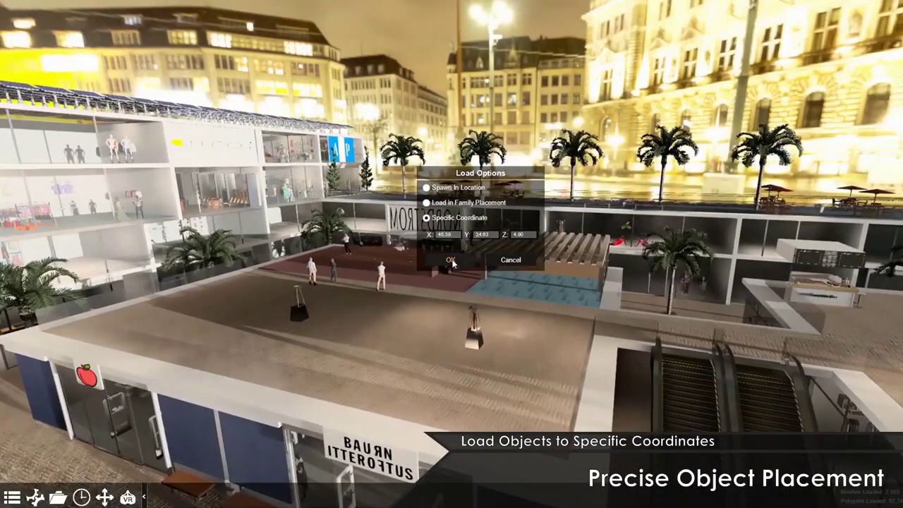
Step: Load the table set at Specific Coordinate, then select every object in the Table Set selection set
{"action": "left_click", "coordinate": [451, 260]}
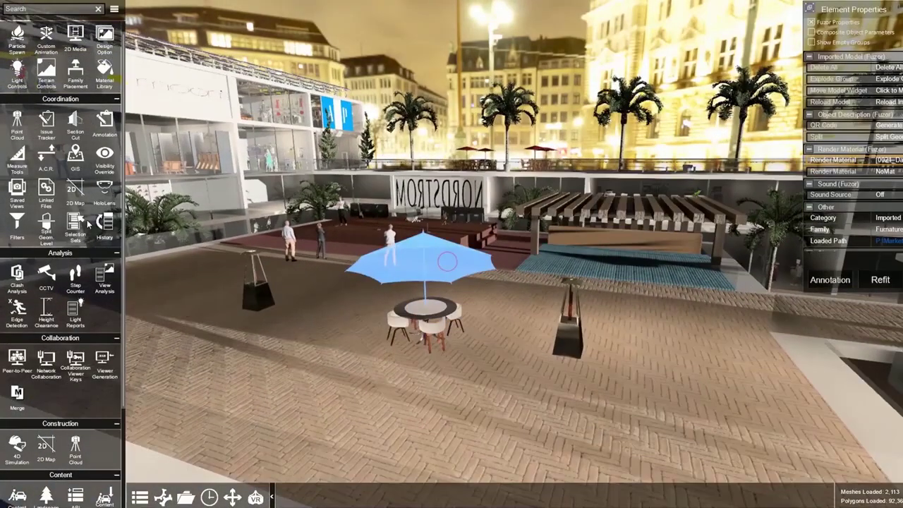
{"action": "left_click", "coordinate": [76, 224]}
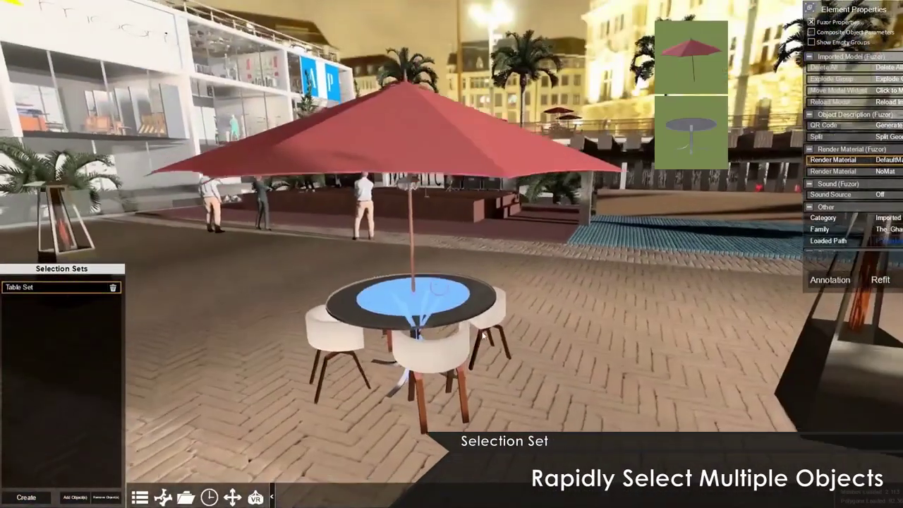
{"action": "left_click", "coordinate": [335, 343]}
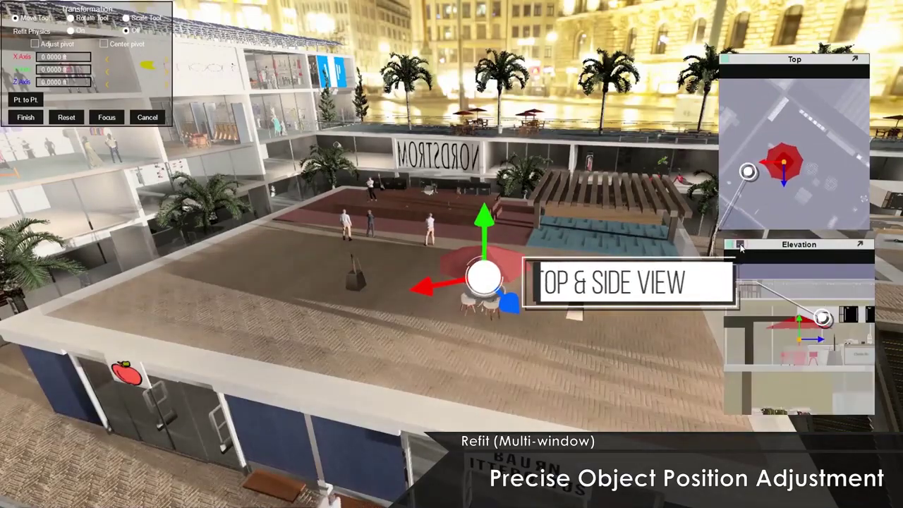
Step: Rotate the table set, shift it vertically, and paste copies across the rooftop plaza
{"action": "left_click", "coordinate": [70, 17]}
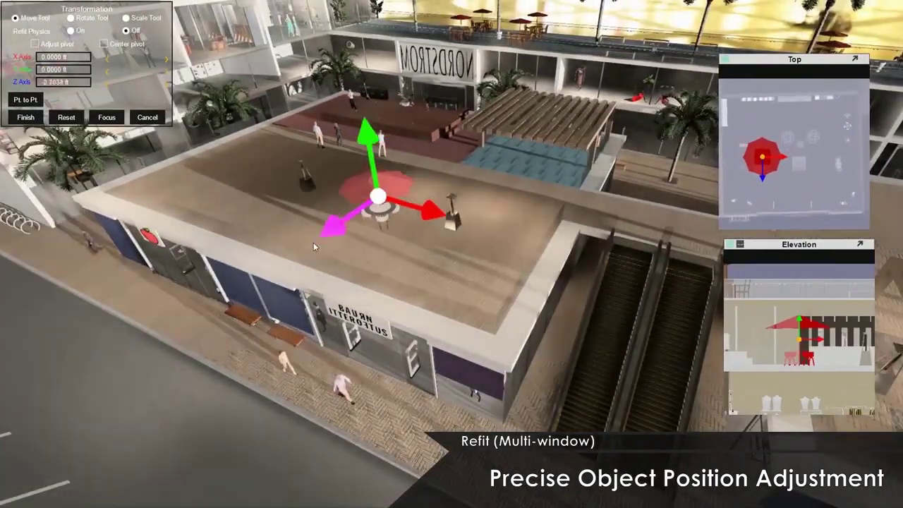
{"action": "left_click_drag", "start_coordinate": [314, 243], "coordinate": [310, 268]}
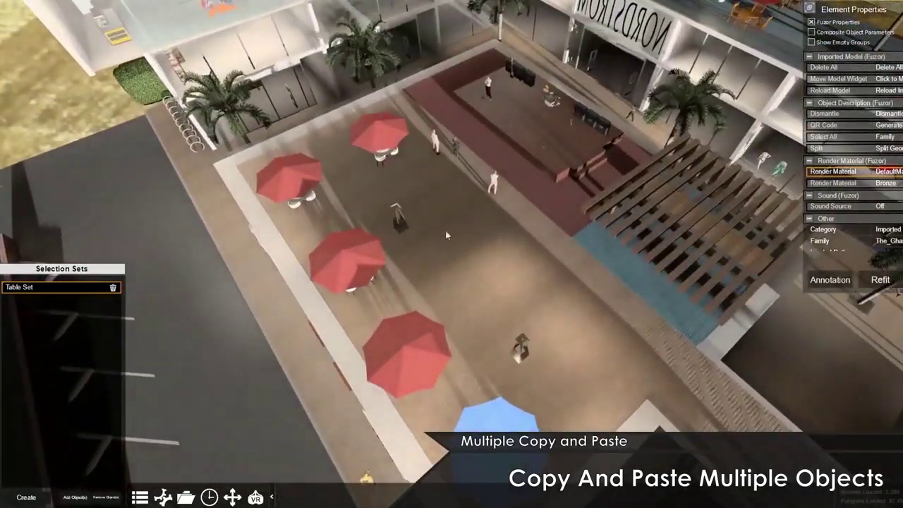
{"action": "left_click", "coordinate": [445, 230]}
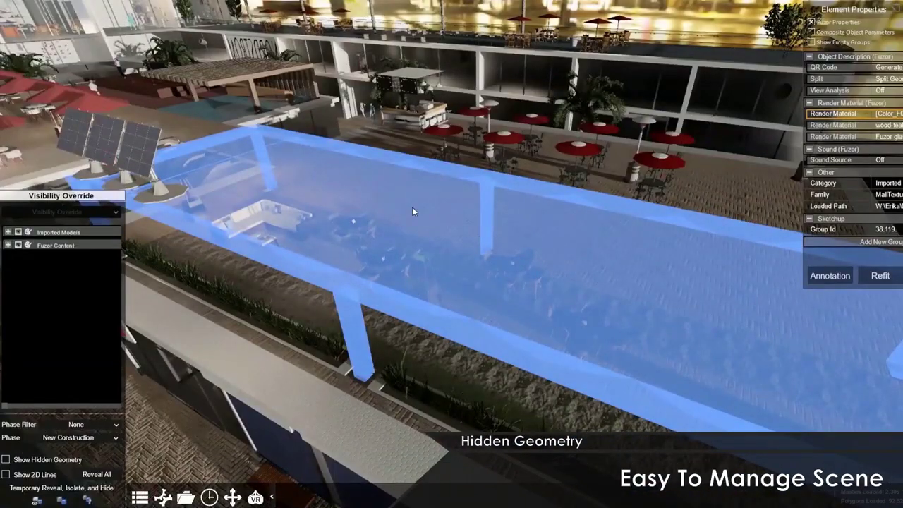
Step: Hide the pool geometry through Visibility Override and turn off hidden-geometry display
{"action": "left_click", "coordinate": [313, 225]}
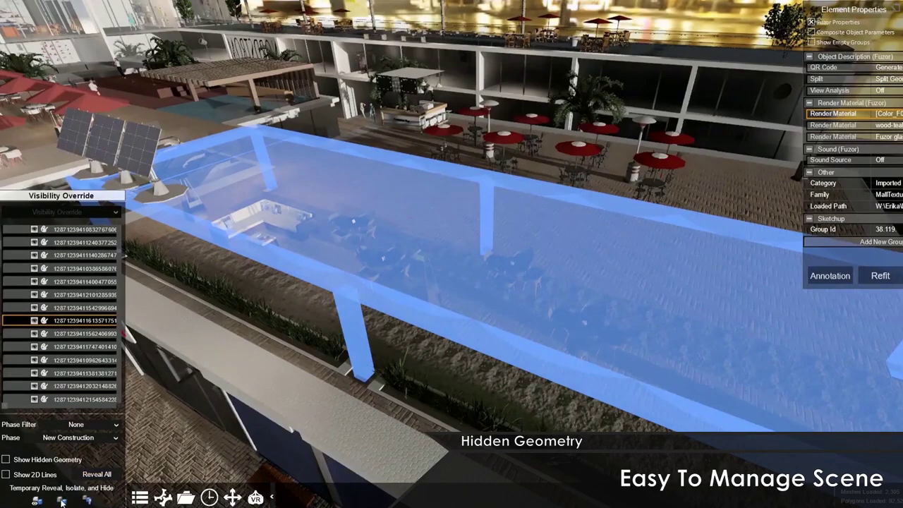
{"action": "left_click", "coordinate": [88, 501]}
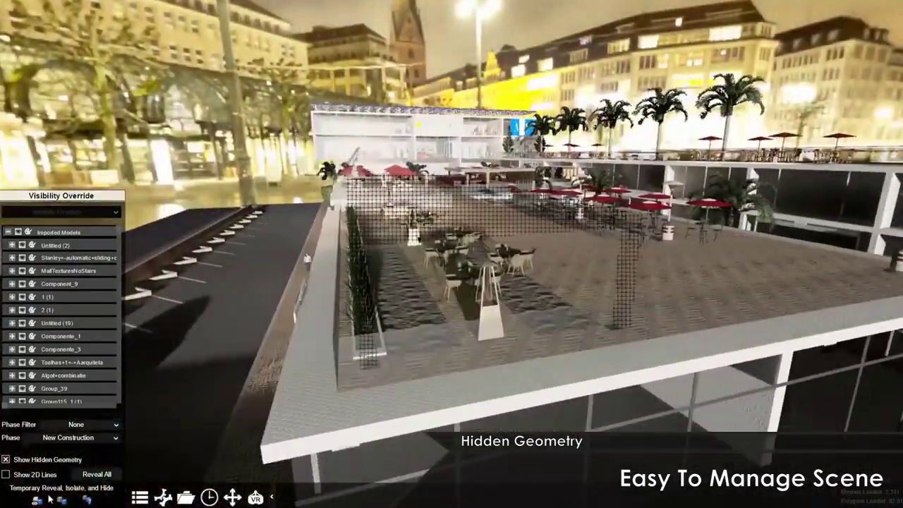
{"action": "left_click", "coordinate": [38, 500]}
{"action": "left_click", "coordinate": [37, 501]}
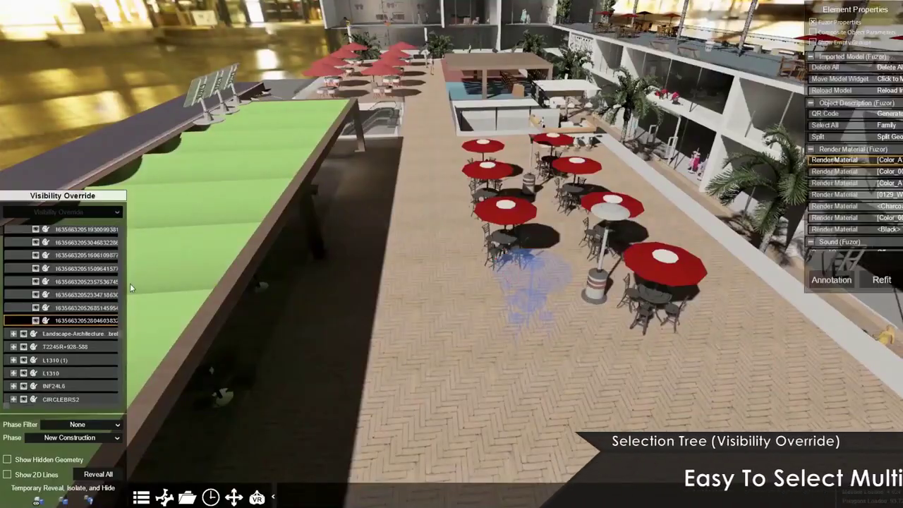
Step: Select the veranda+patio+furniture group and patio heaters in the selection tree, excluding the coffee cup
{"action": "scroll", "coordinate": [121, 329], "scroll_direction": "up", "scroll_amount": 2}
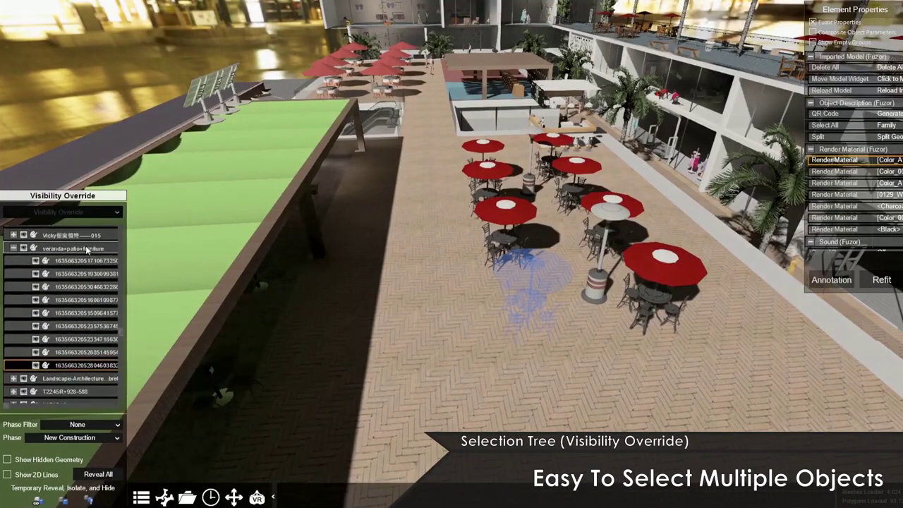
{"action": "left_click", "coordinate": [106, 249]}
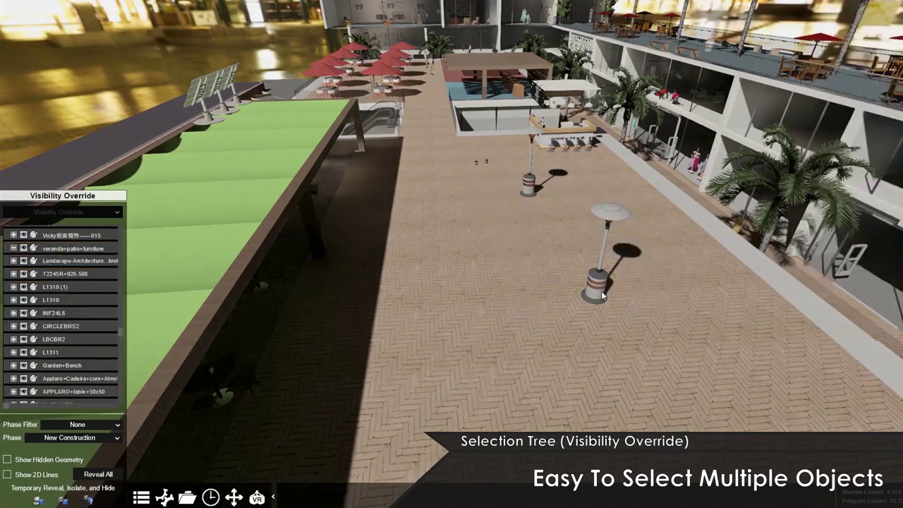
{"action": "left_click", "coordinate": [601, 291]}
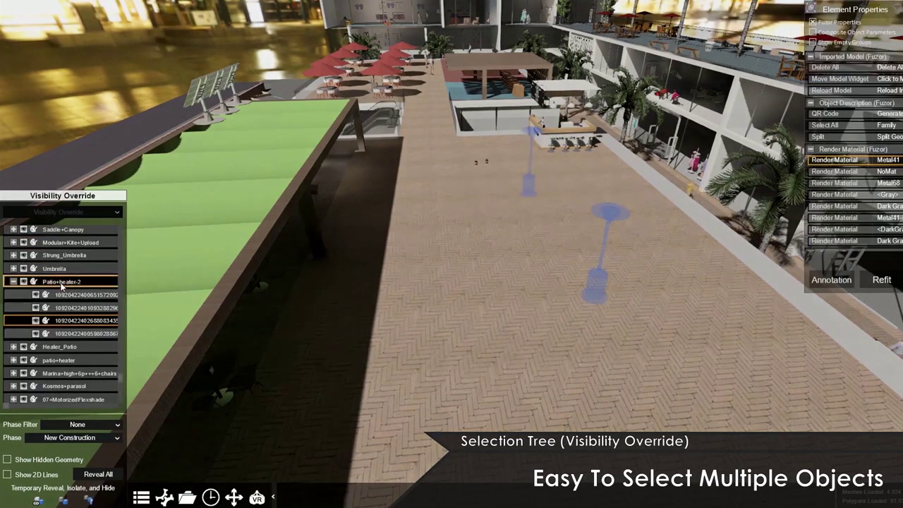
{"action": "left_click", "coordinate": [476, 162]}
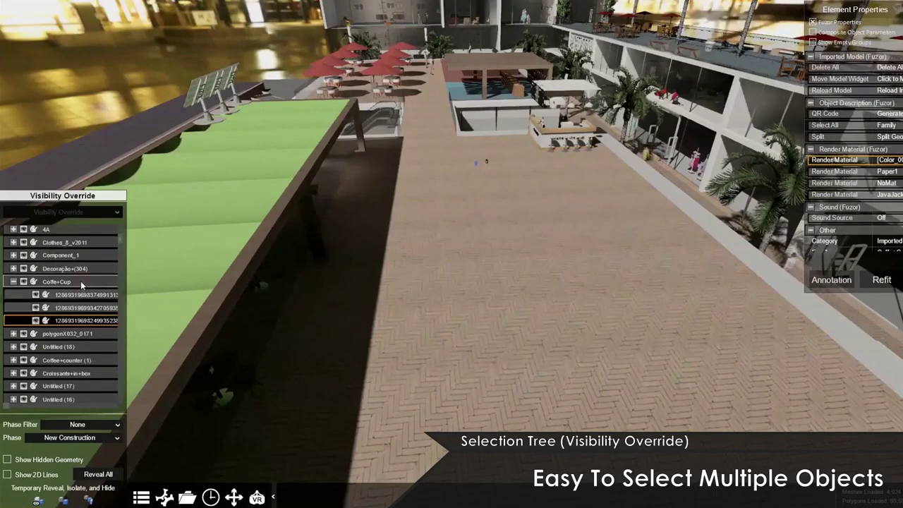
{"action": "left_click", "coordinate": [77, 279]}
Step: Place an array of The_Ghana_Round_Table on the walkway, then undo the last action
{"action": "scroll", "coordinate": [119, 240], "scroll_direction": "down", "scroll_amount": 5}
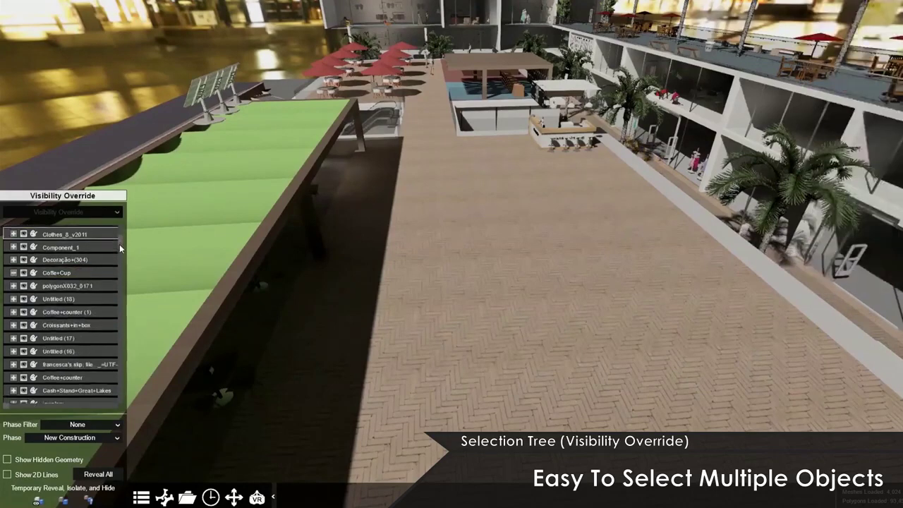
{"action": "scroll", "coordinate": [118, 254], "scroll_direction": "down", "scroll_amount": 5}
{"action": "scroll", "coordinate": [106, 282], "scroll_direction": "down", "scroll_amount": 5}
{"action": "scroll", "coordinate": [117, 328], "scroll_direction": "down", "scroll_amount": 5}
{"action": "scroll", "coordinate": [117, 339], "scroll_direction": "down", "scroll_amount": 5}
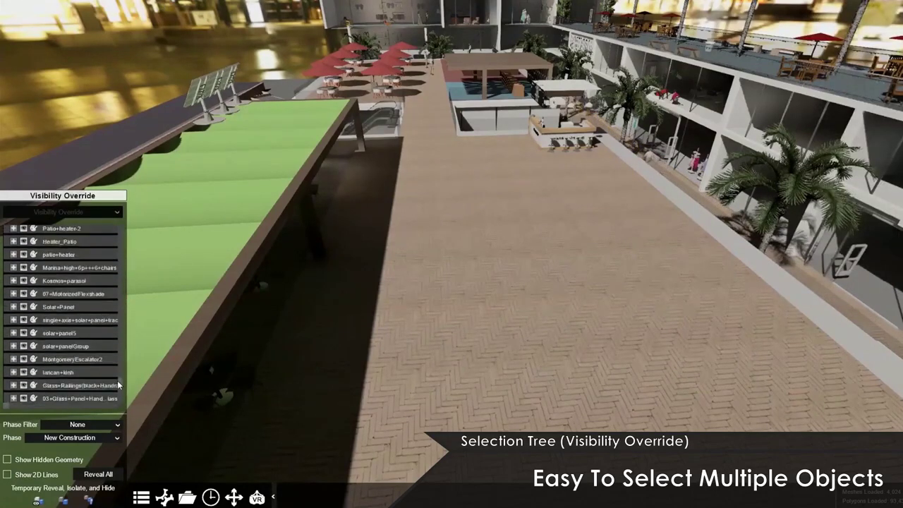
{"action": "scroll", "coordinate": [118, 367], "scroll_direction": "down", "scroll_amount": 5}
{"action": "left_click", "coordinate": [91, 383]}
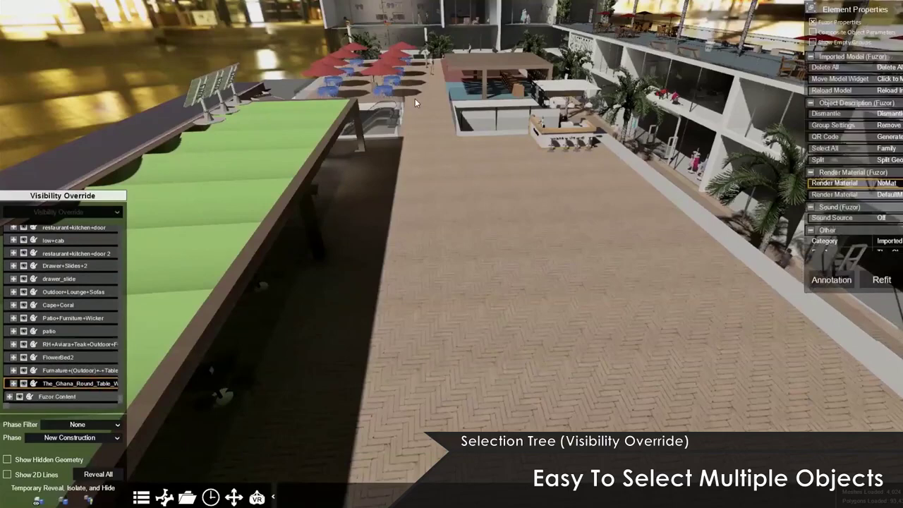
{"action": "left_click", "coordinate": [545, 332]}
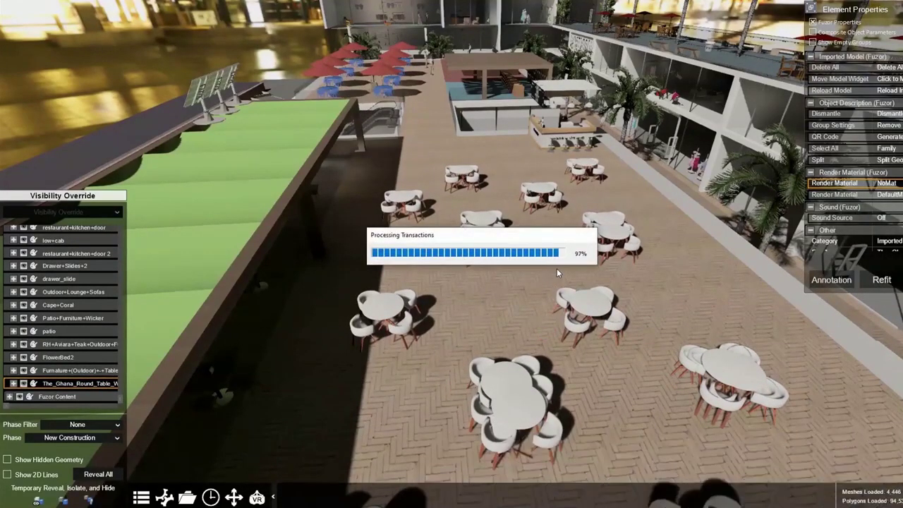
{"action": "key", "text": "ctrl+z"}
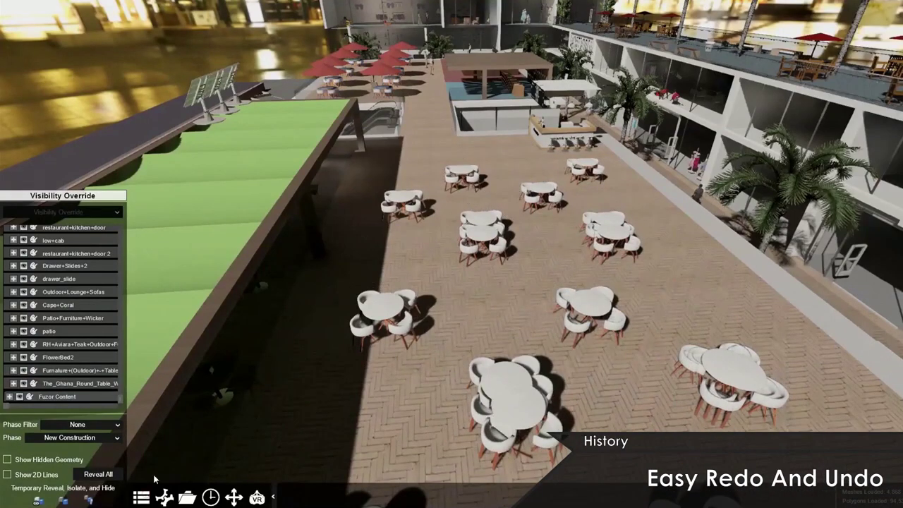
Step: Step back through the History panel to restore the initial loaded scene, then choose a placement plane type
{"action": "left_click", "coordinate": [141, 497]}
{"action": "left_click", "coordinate": [104, 238]}
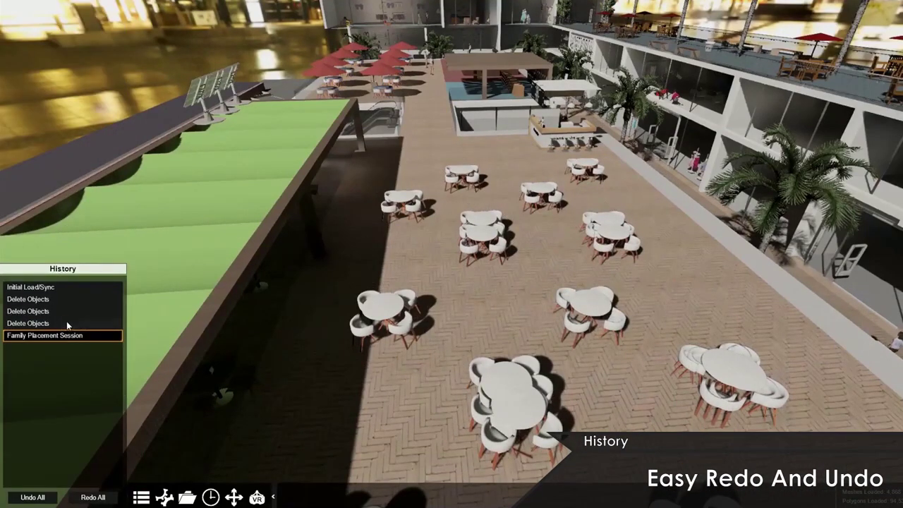
{"action": "left_click", "coordinate": [45, 324]}
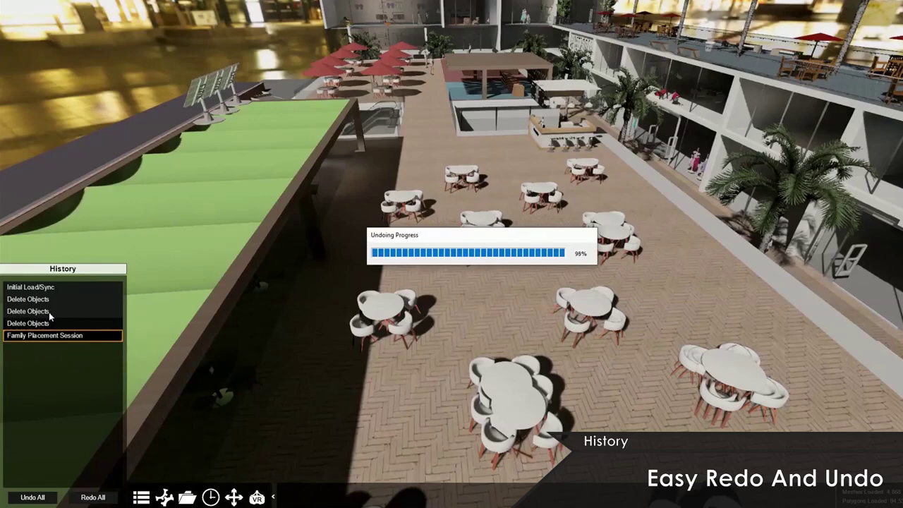
{"action": "left_click", "coordinate": [49, 312]}
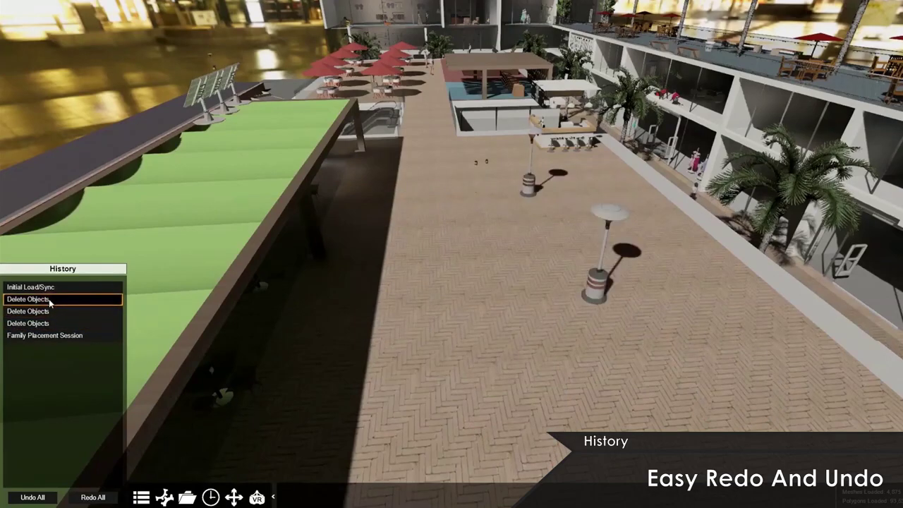
{"action": "left_click", "coordinate": [49, 287]}
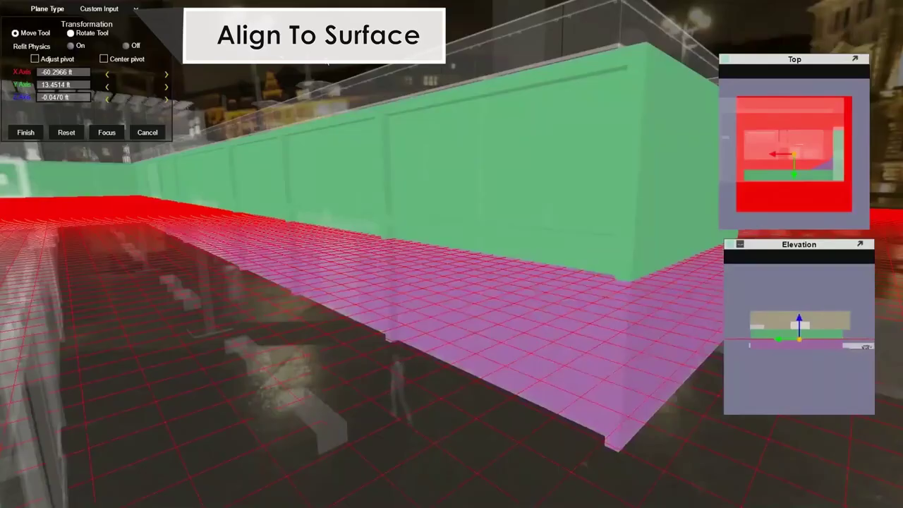
{"action": "left_click", "coordinate": [128, 10]}
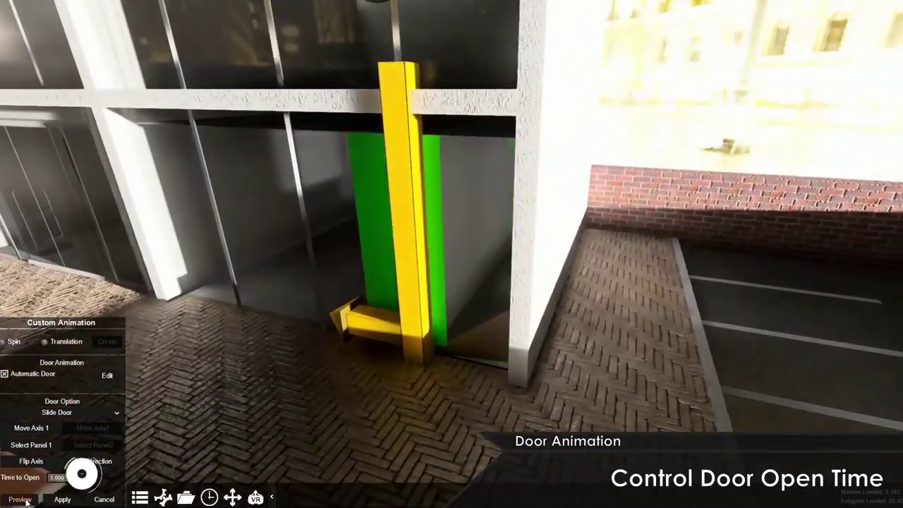
Step: Preview the sliding glass door's opening animation
{"action": "left_click", "coordinate": [29, 500]}
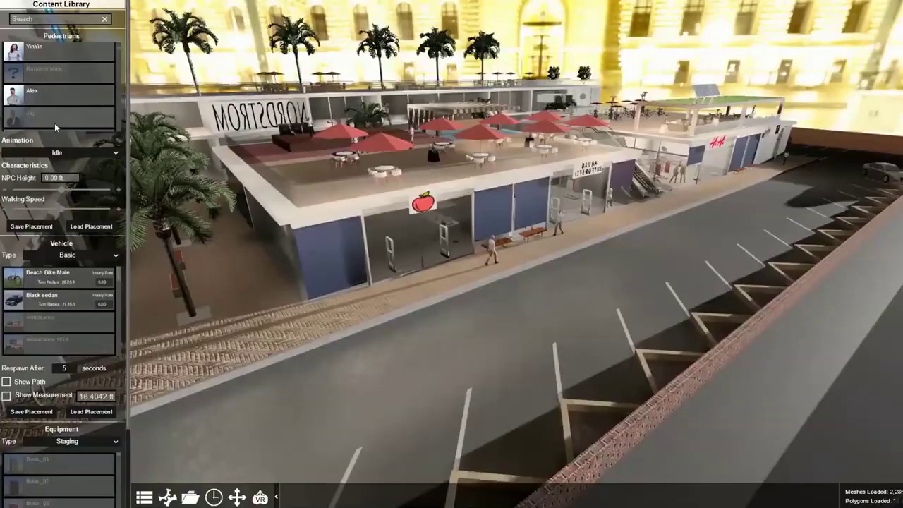
{"action": "scroll", "coordinate": [69, 74], "scroll_direction": "down", "scroll_amount": 2}
{"action": "scroll", "coordinate": [67, 308], "scroll_direction": "down", "scroll_amount": 3}
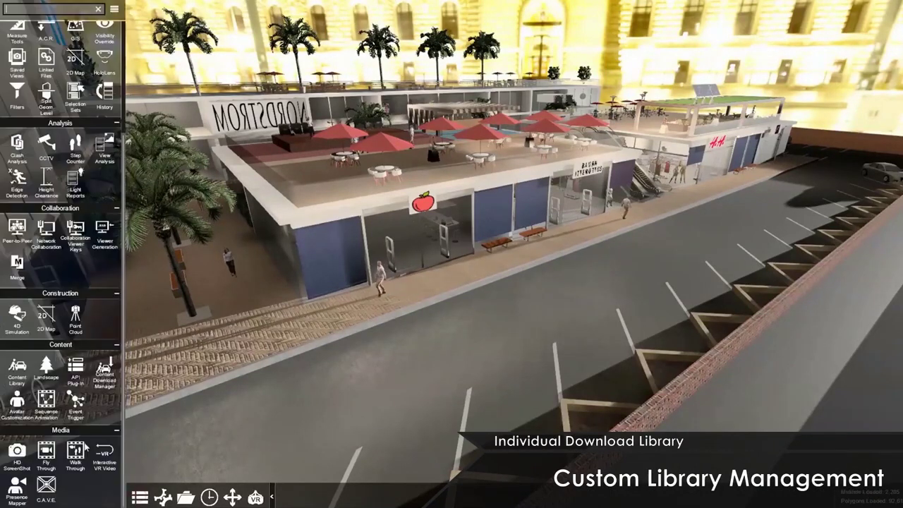
Step: Download the Acca plant in Foliage Placement and confirm the Beach Bike cyclist's path
{"action": "left_click", "coordinate": [45, 367]}
{"action": "left_click", "coordinate": [23, 282]}
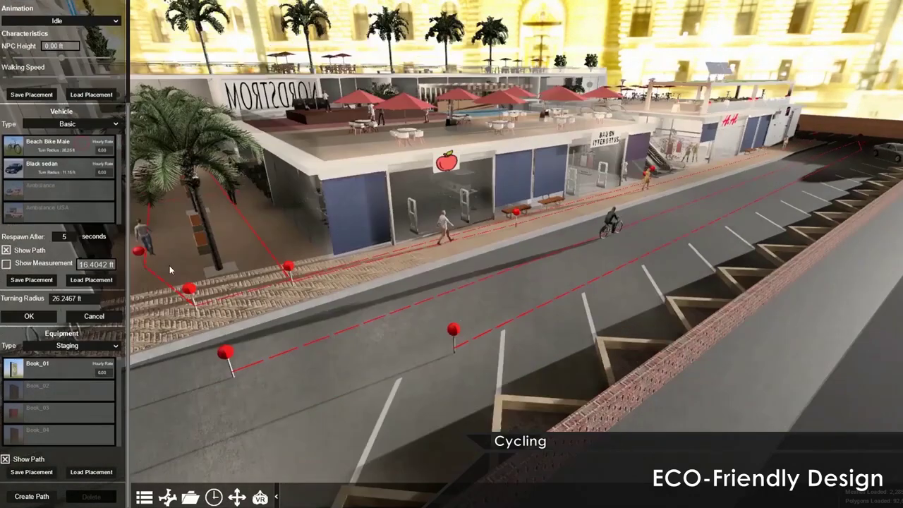
{"action": "left_click", "coordinate": [235, 365]}
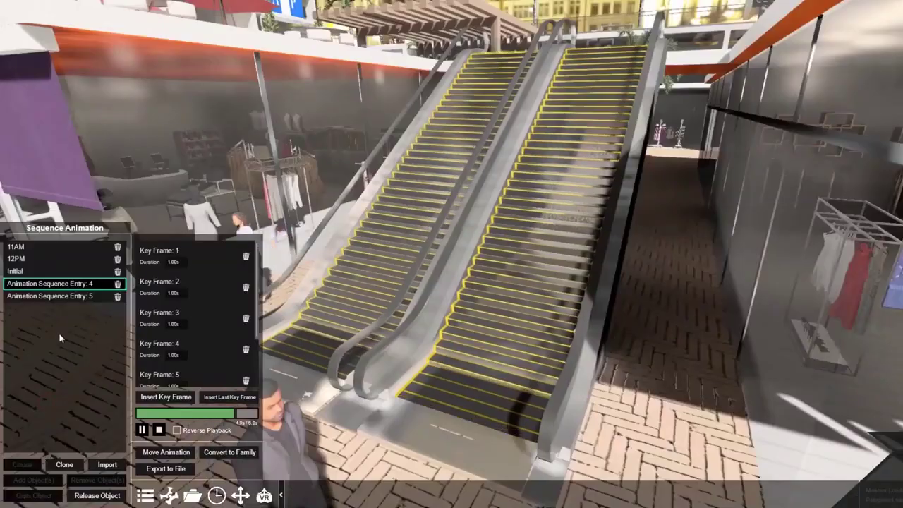
Step: Select Animation Sequence Entry 5, grab the escalator, go to Key Frame 4, and play it
{"action": "left_click", "coordinate": [72, 296]}
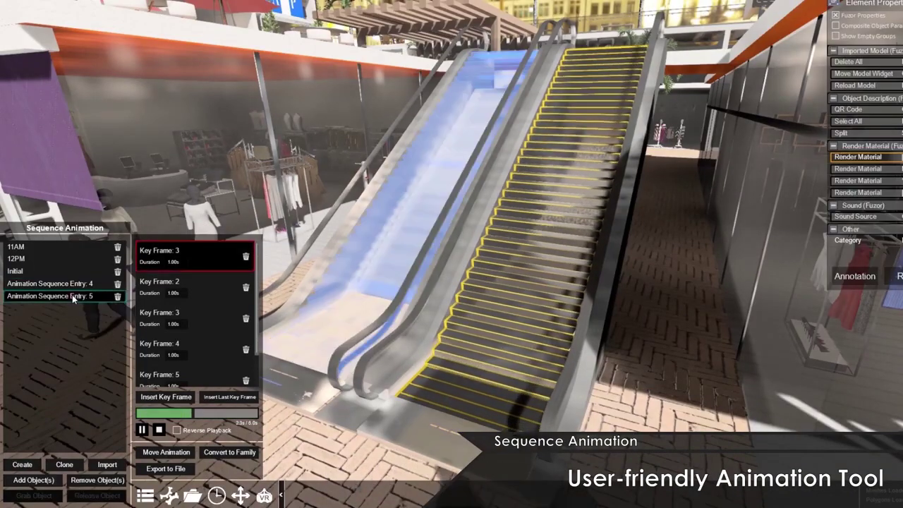
{"action": "left_click", "coordinate": [433, 149]}
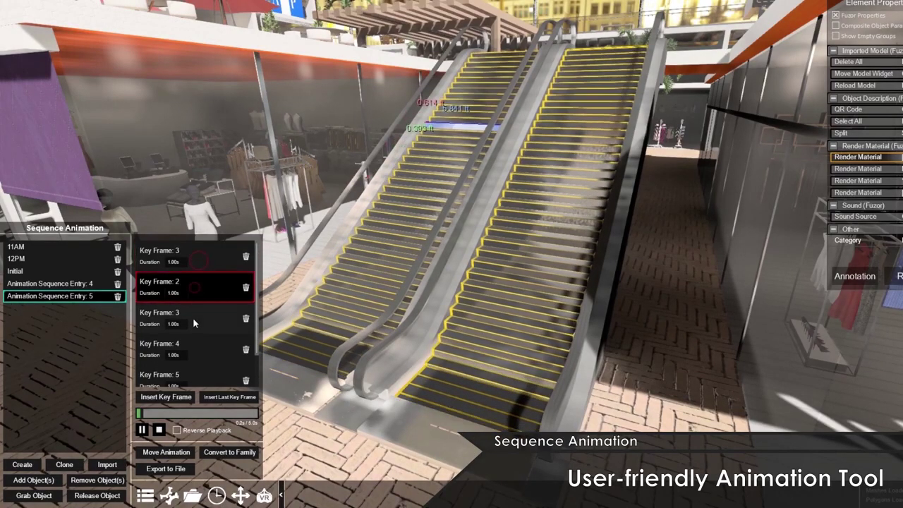
{"action": "left_click", "coordinate": [191, 347]}
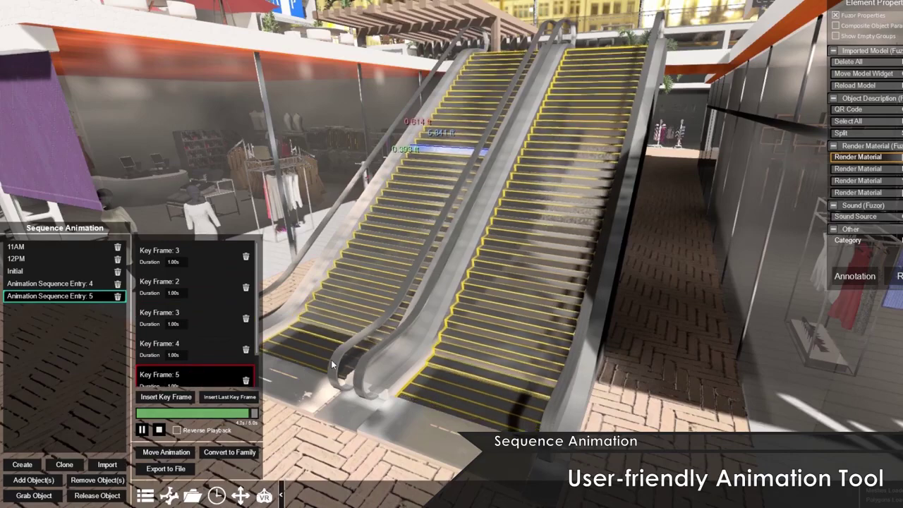
{"action": "left_click", "coordinate": [57, 299]}
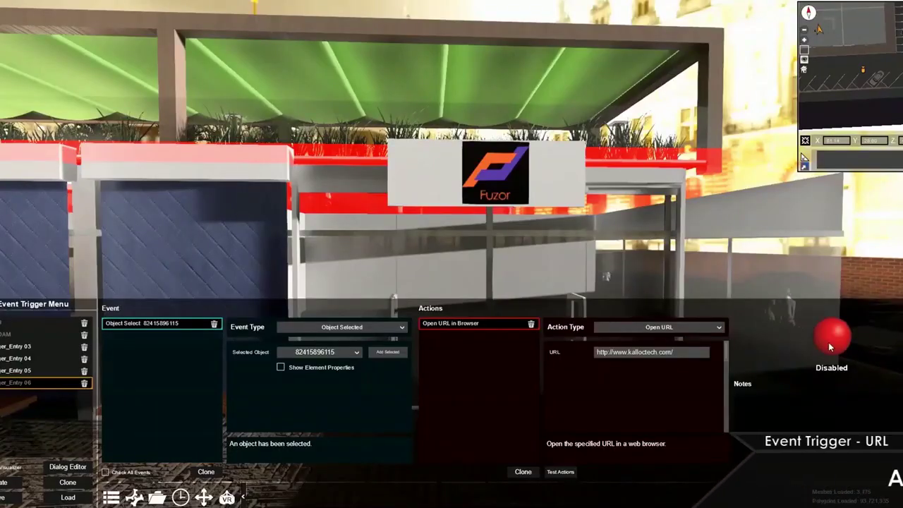
Step: Enable the Object Select open-URL trigger and test it by selecting the Fuzor sign
{"action": "left_click", "coordinate": [831, 344]}
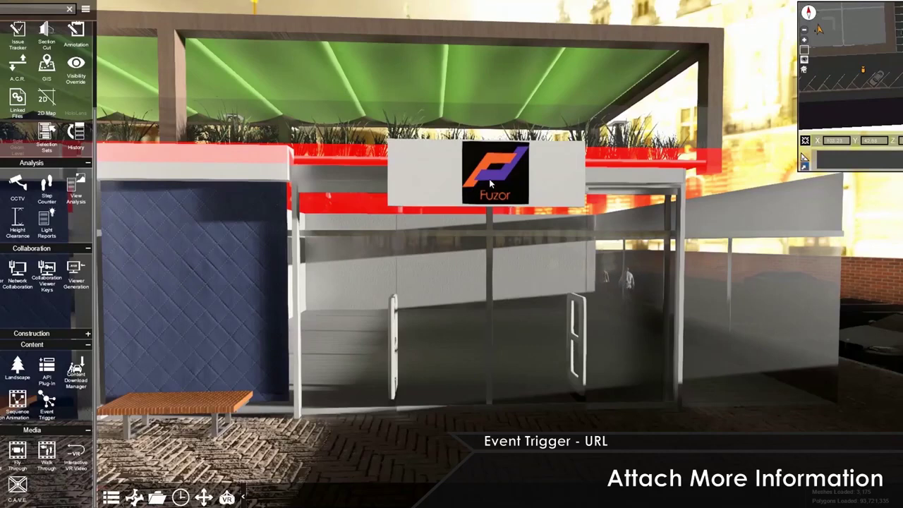
{"action": "left_click", "coordinate": [491, 180]}
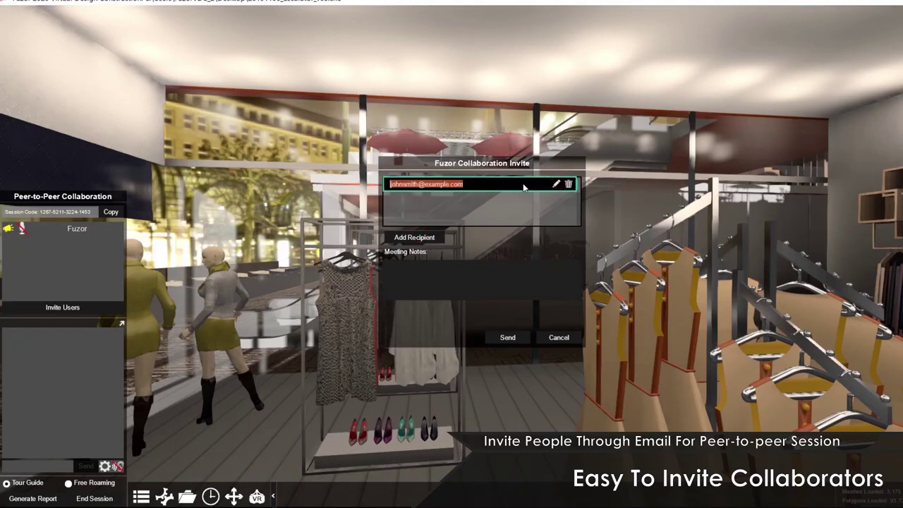
Step: Send the collaboration invite, join with the pasted session code, and open 20191106_Escalator_v03
{"action": "left_click", "coordinate": [492, 217]}
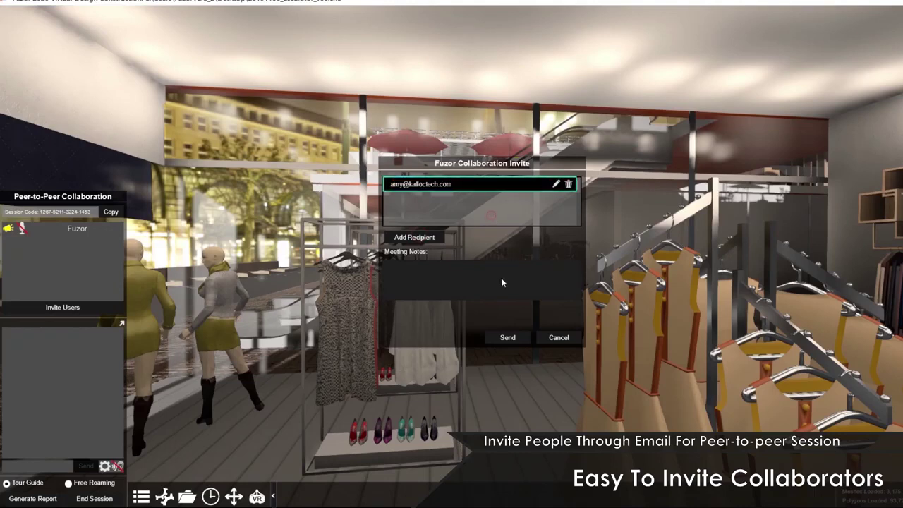
{"action": "left_click", "coordinate": [507, 336]}
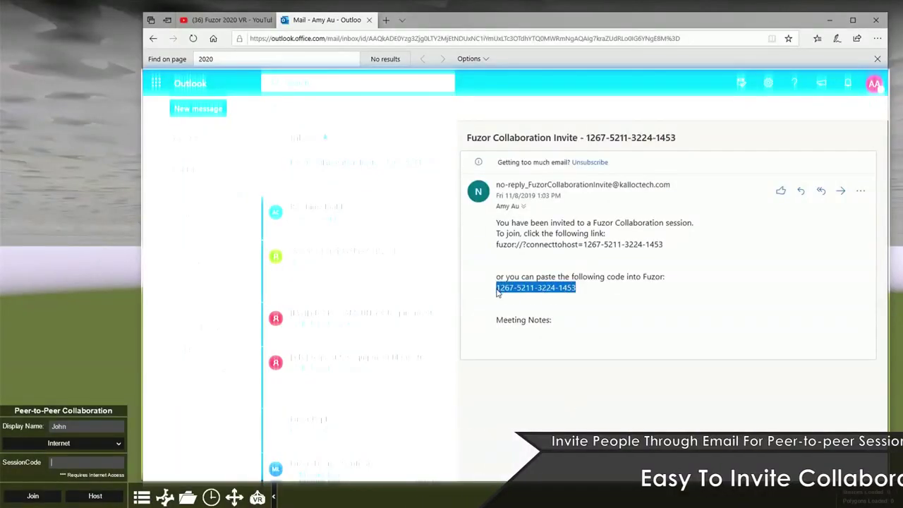
{"action": "left_click", "coordinate": [65, 460]}
{"action": "key", "text": "ctrl+v"}
{"action": "left_click", "coordinate": [55, 497]}
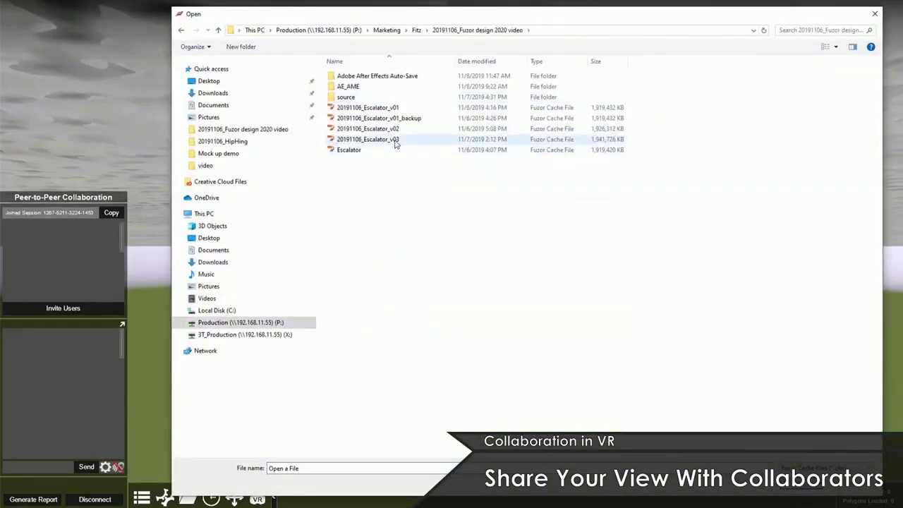
{"action": "double_click", "coordinate": [395, 140]}
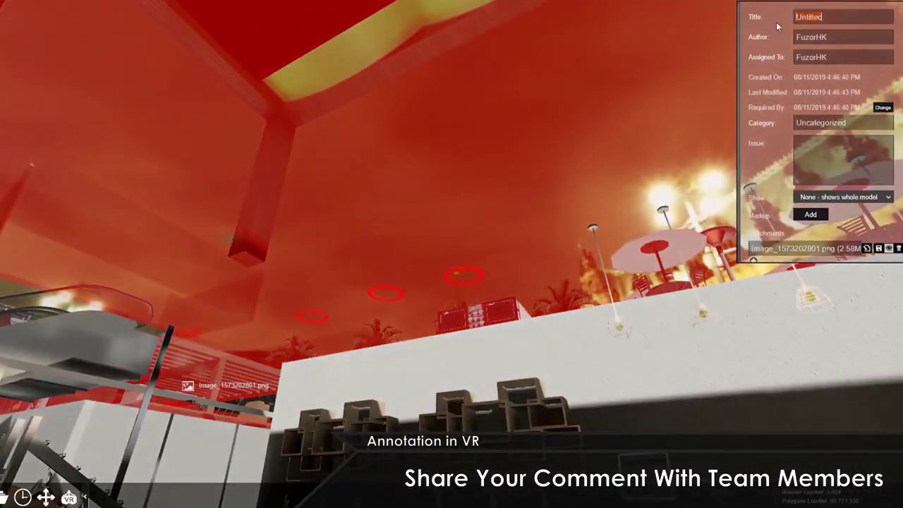
Step: Enter the issue about adding three more light bulbs and save the annotations as a BCF file
{"action": "type", "text": "Problem"}
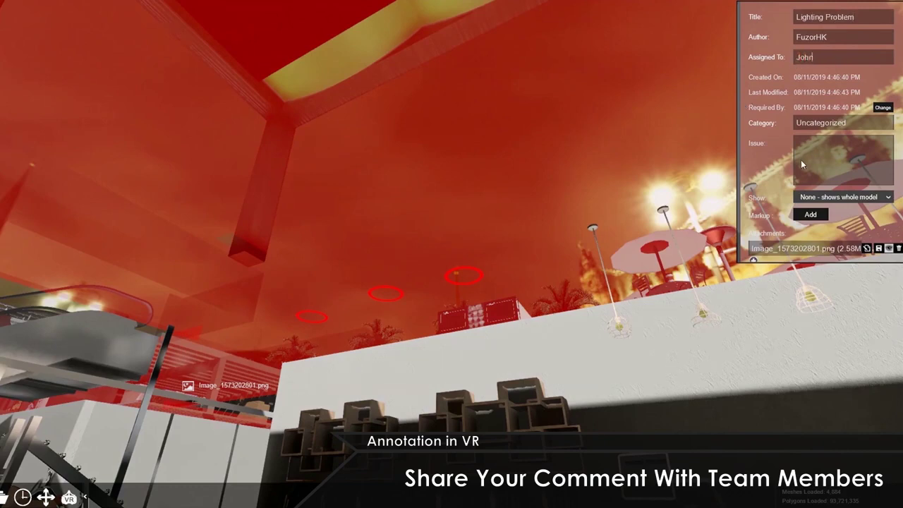
{"action": "type", "text": "hould adding three more light bulb"}
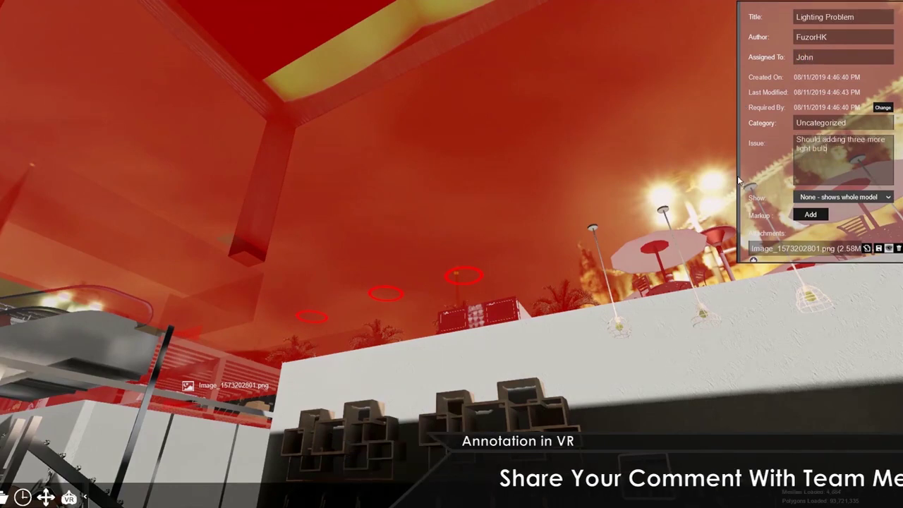
{"action": "scroll", "coordinate": [811, 212], "scroll_direction": "down", "scroll_amount": 1}
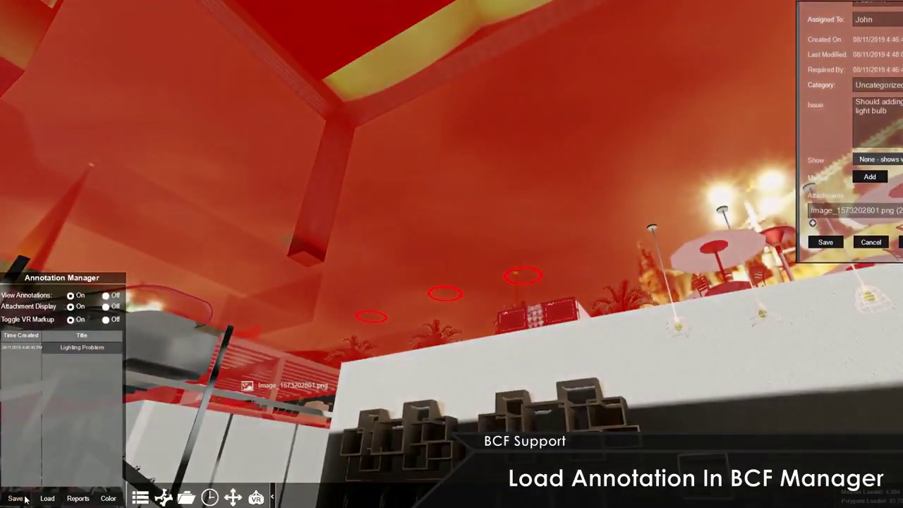
{"action": "left_click", "coordinate": [15, 498]}
{"action": "type", "text": "Lighting"}
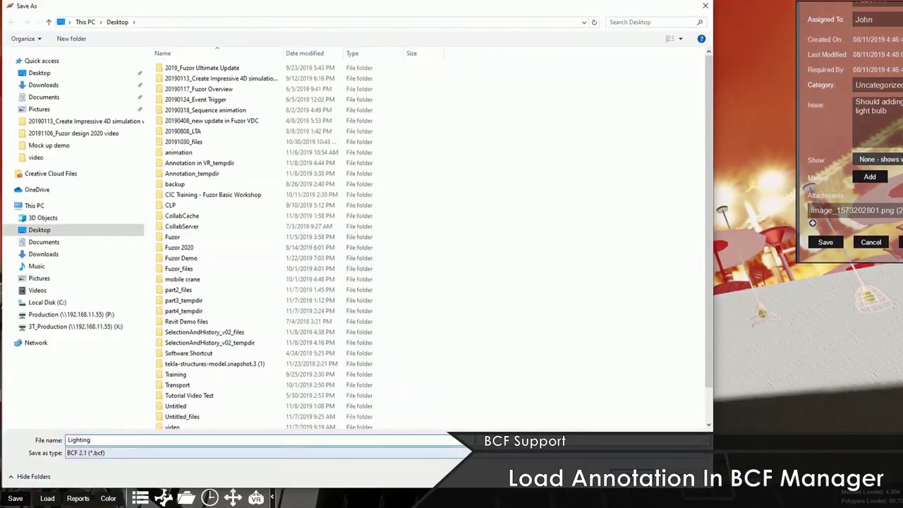
{"action": "key", "text": "Return"}
Step: Launch BIMcollab BCF Manager from Windows search and load the Lighting Problem BCF file
{"action": "key", "text": "super"}
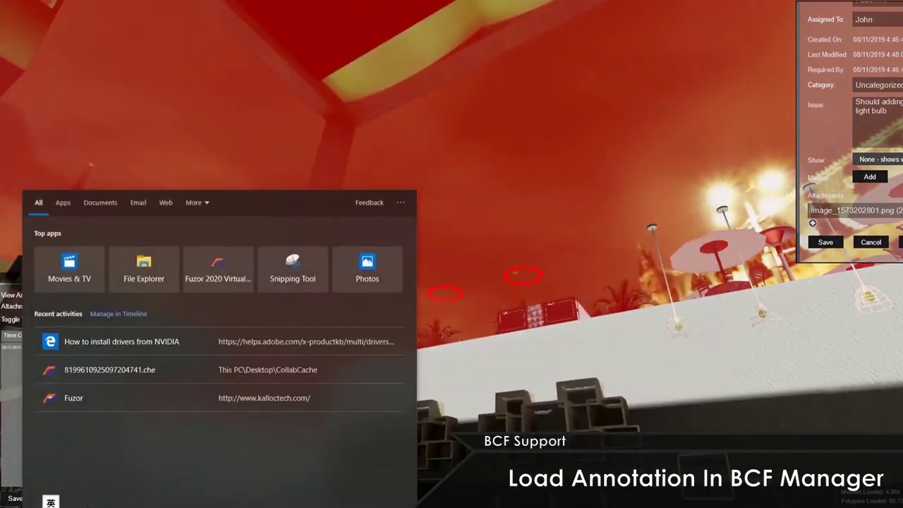
{"action": "type", "text": "BCF"}
{"action": "left_click", "coordinate": [507, 171]}
{"action": "left_click", "coordinate": [101, 70]}
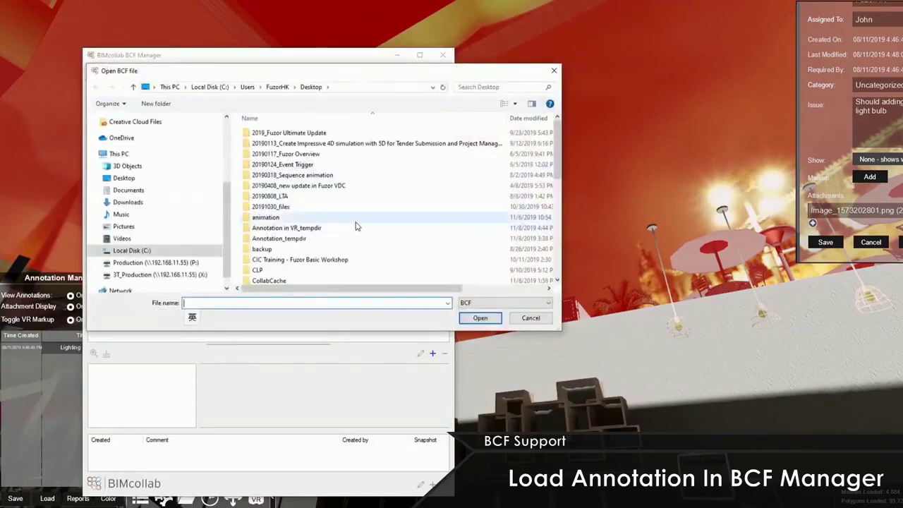
{"action": "left_click", "coordinate": [478, 316]}
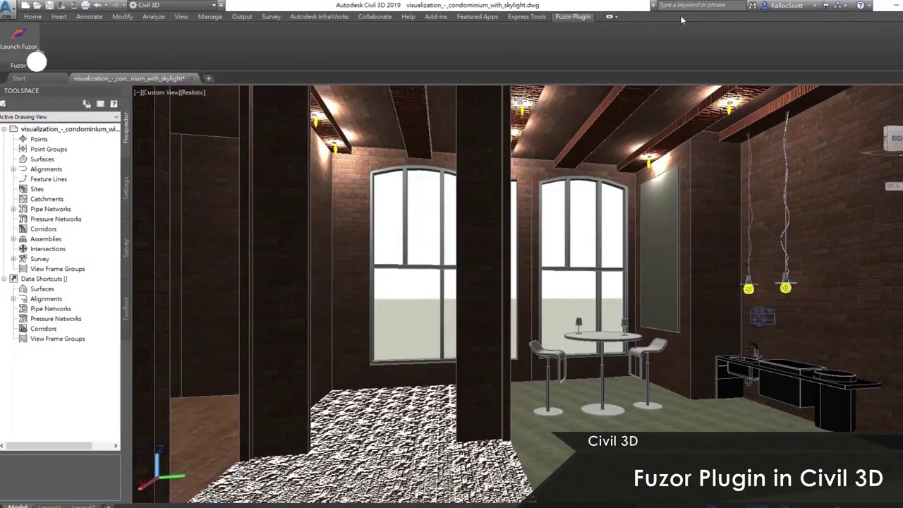
Step: Launch Fuzor from the Civil 3D Fuzor Plugin tab and accept the Sync Options
{"action": "left_click", "coordinate": [18, 41]}
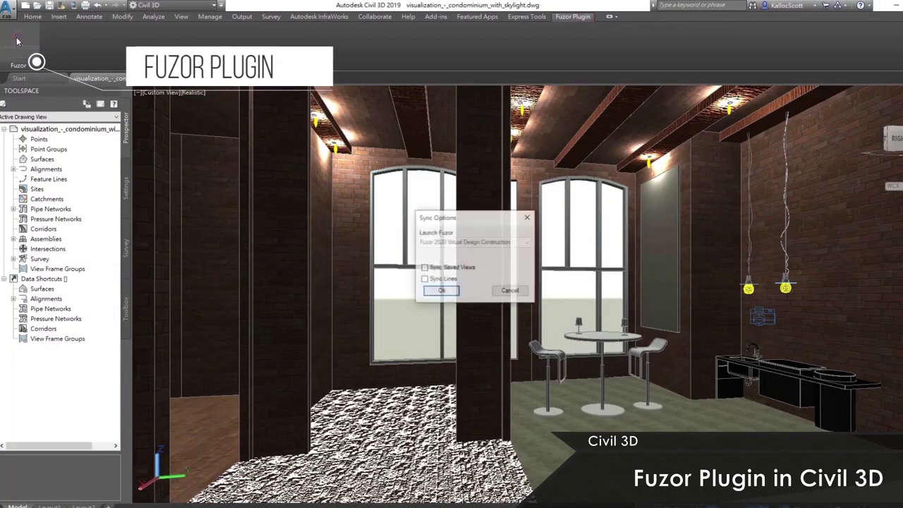
{"action": "left_click", "coordinate": [443, 292]}
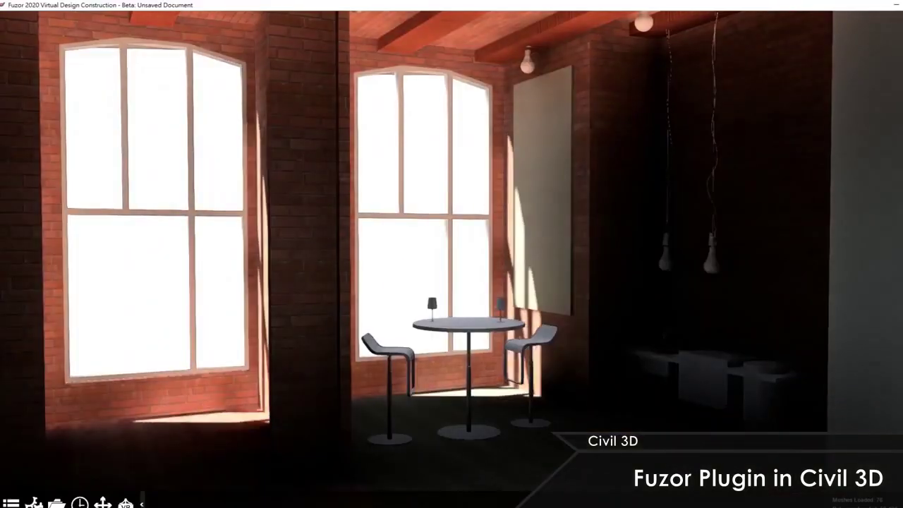